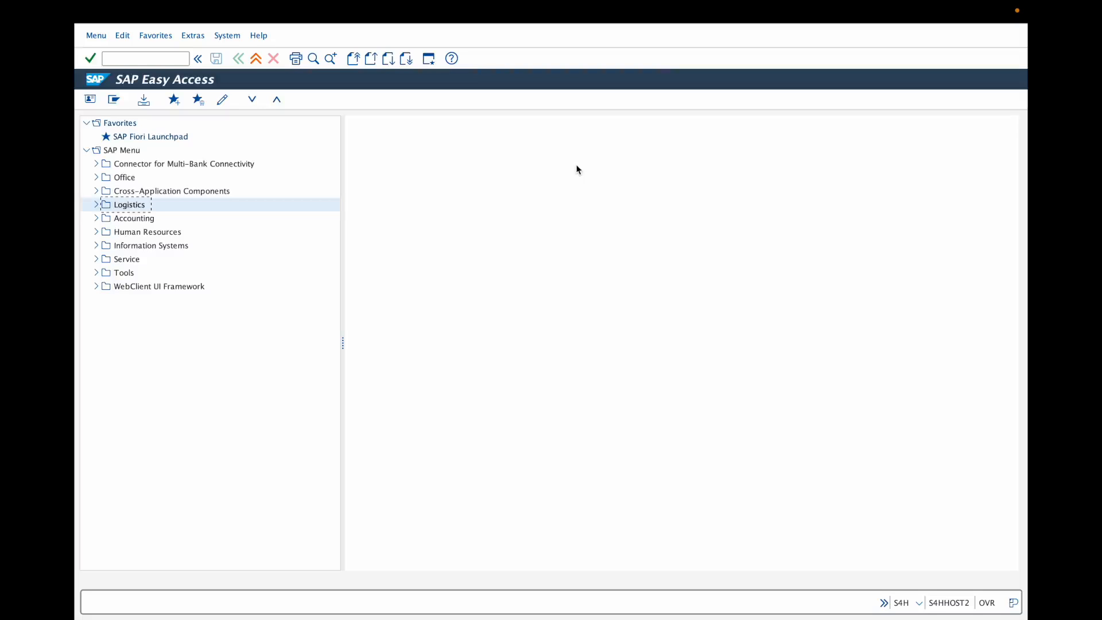
- Open the ABAP Editor with transaction se38
left_click(150, 58)
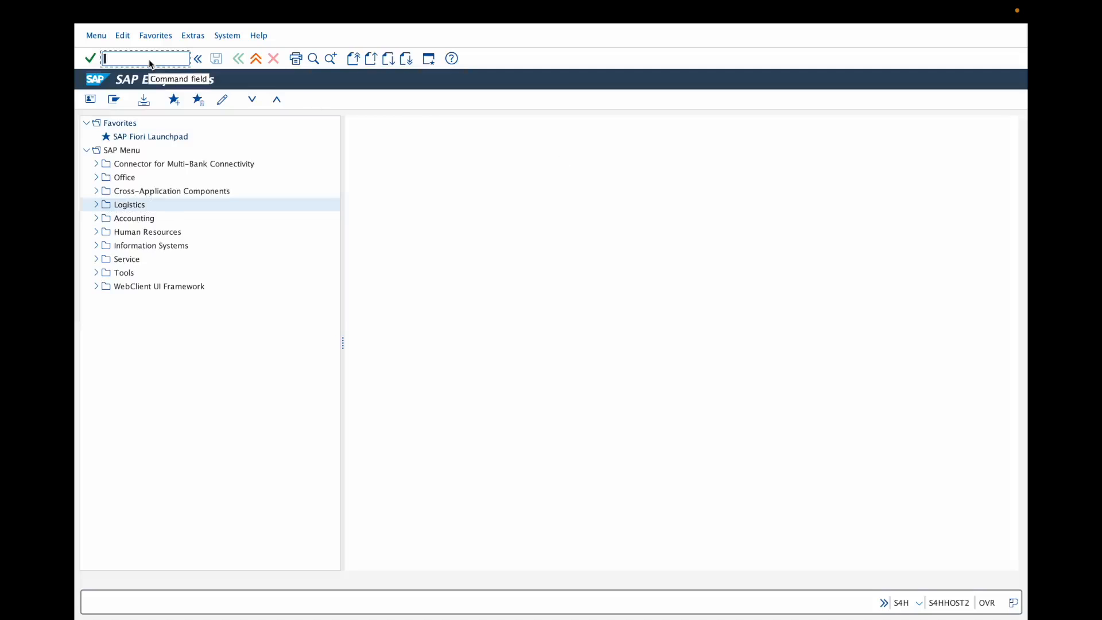
type("se38")
key("Return")
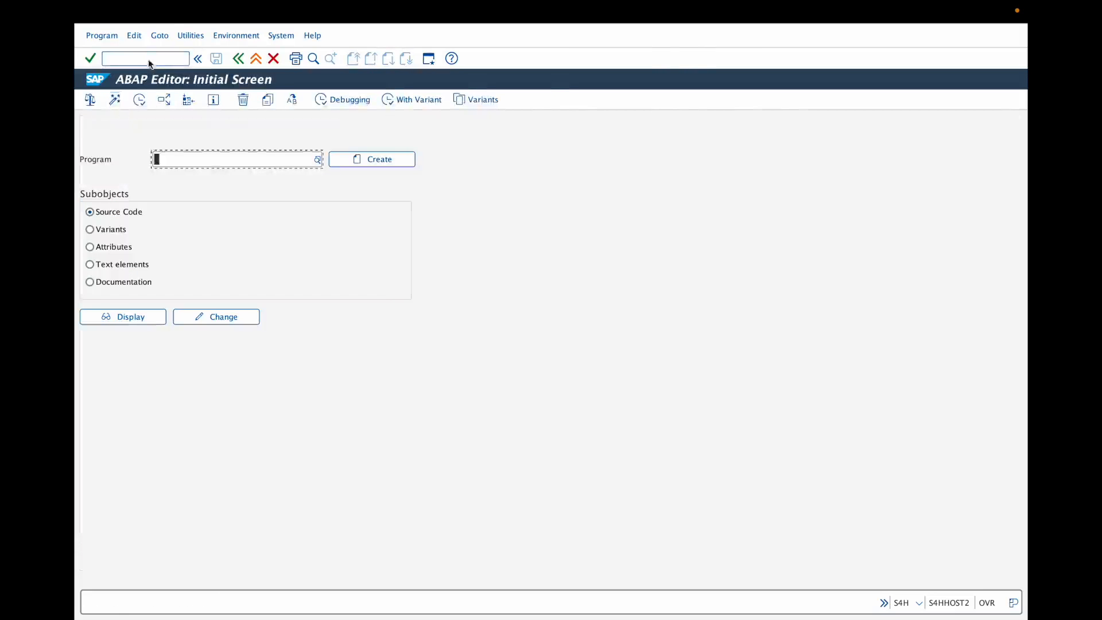
- Execute the program /SAPAPO/CREATE_LOCATION to view its selection screen, and return to SAP Easy Access
type("/SAPAPO")
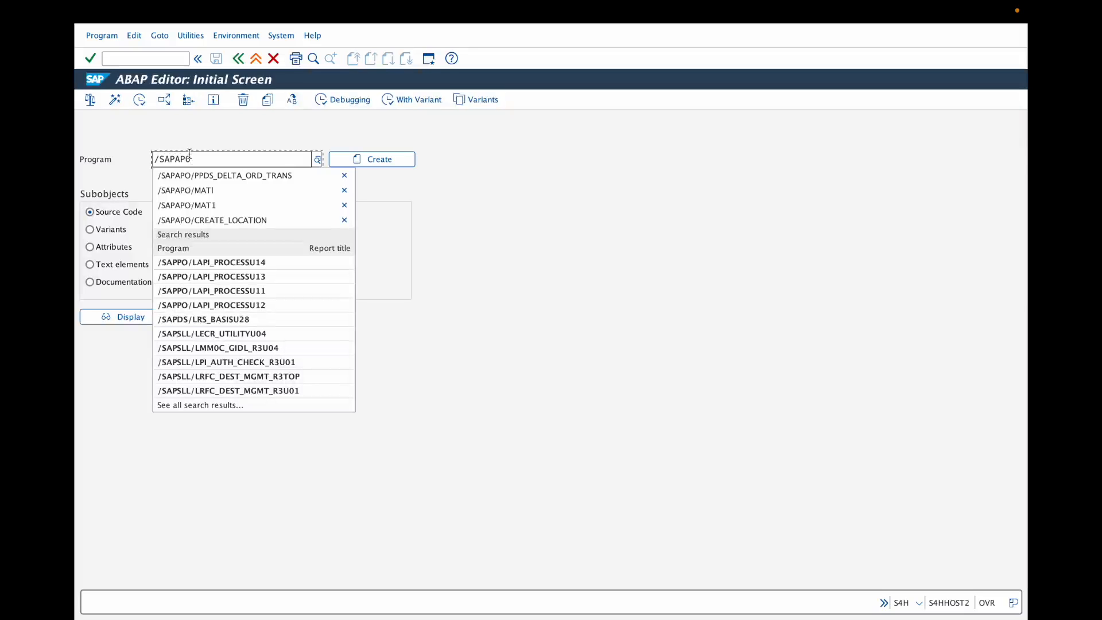
type("/")
type("cre")
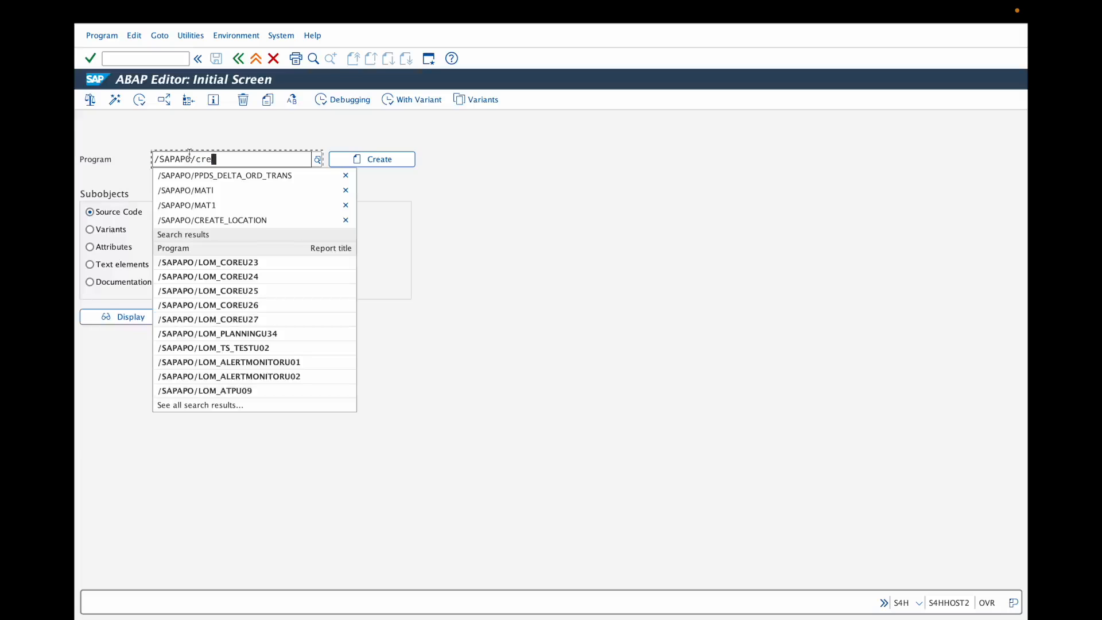
type("ate_location")
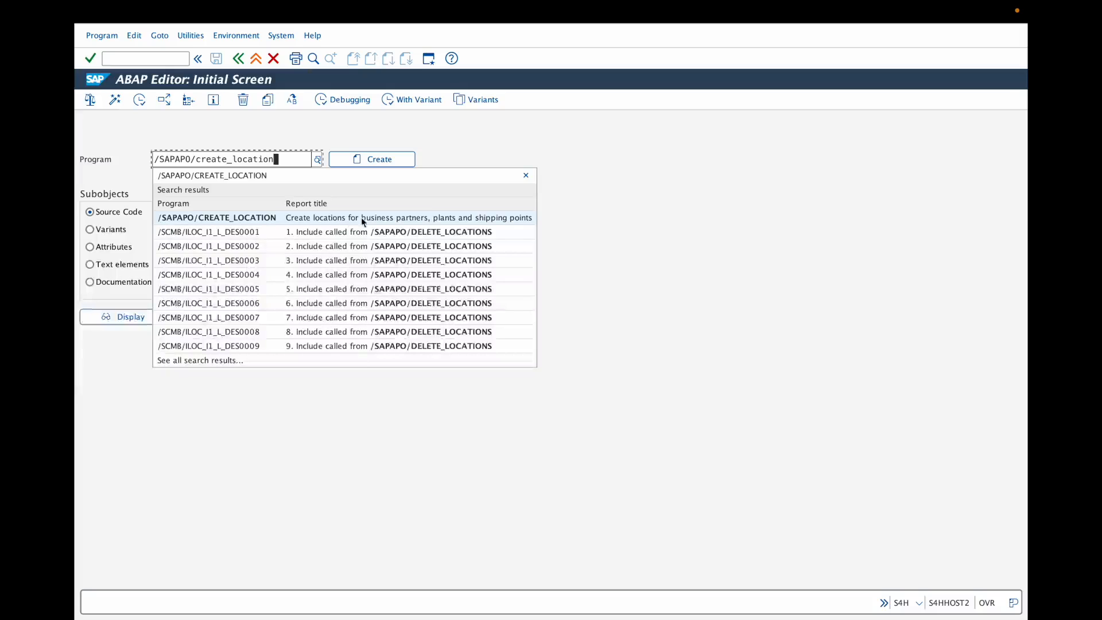
left_click(500, 218)
left_click(140, 99)
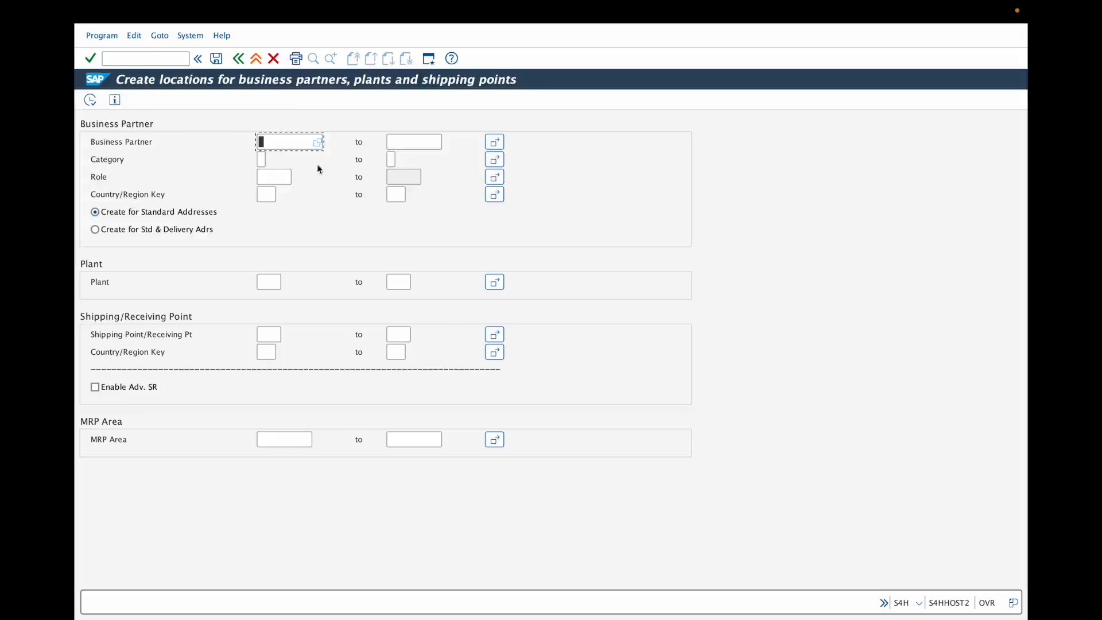
left_click(277, 59)
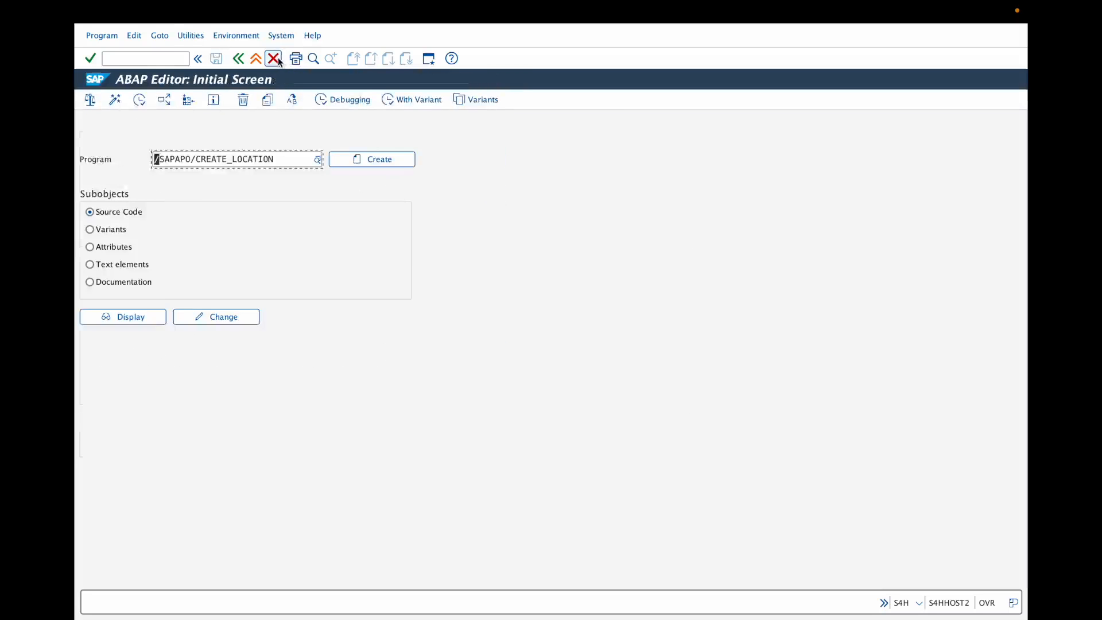
left_click(277, 59)
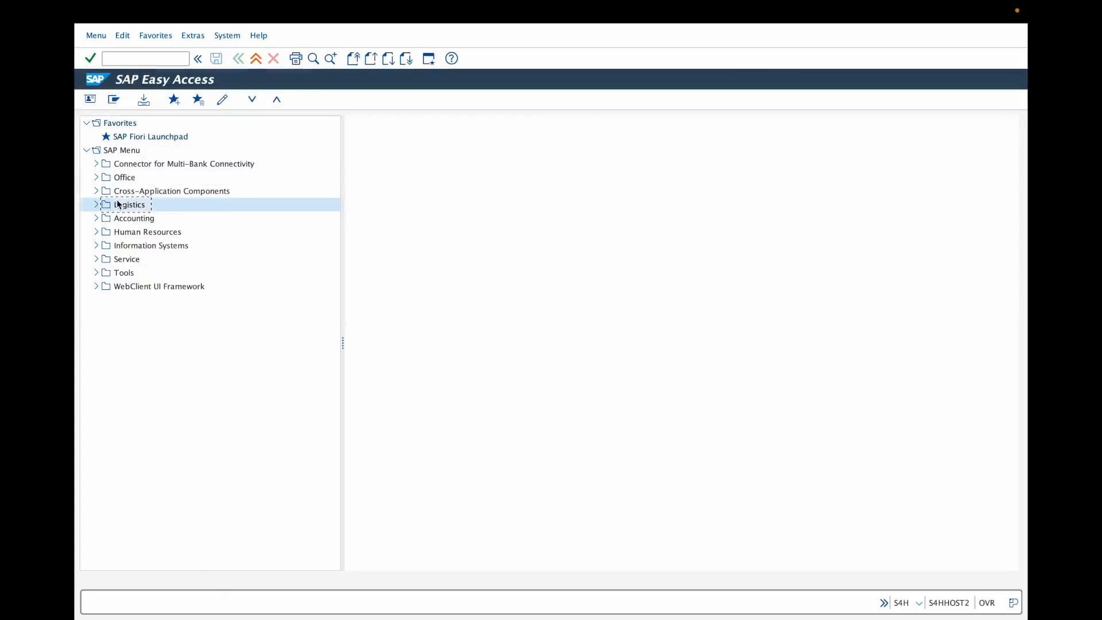
- Expand the Advanced Planning master data folder under Logistics in the SAP Menu
left_click(96, 205)
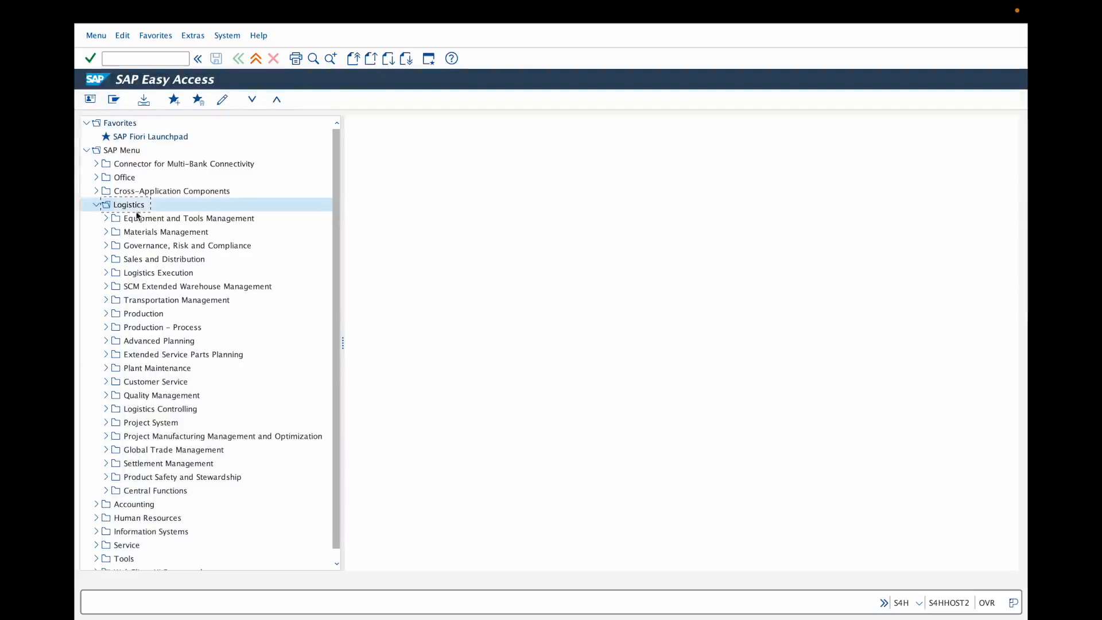
left_click(124, 343)
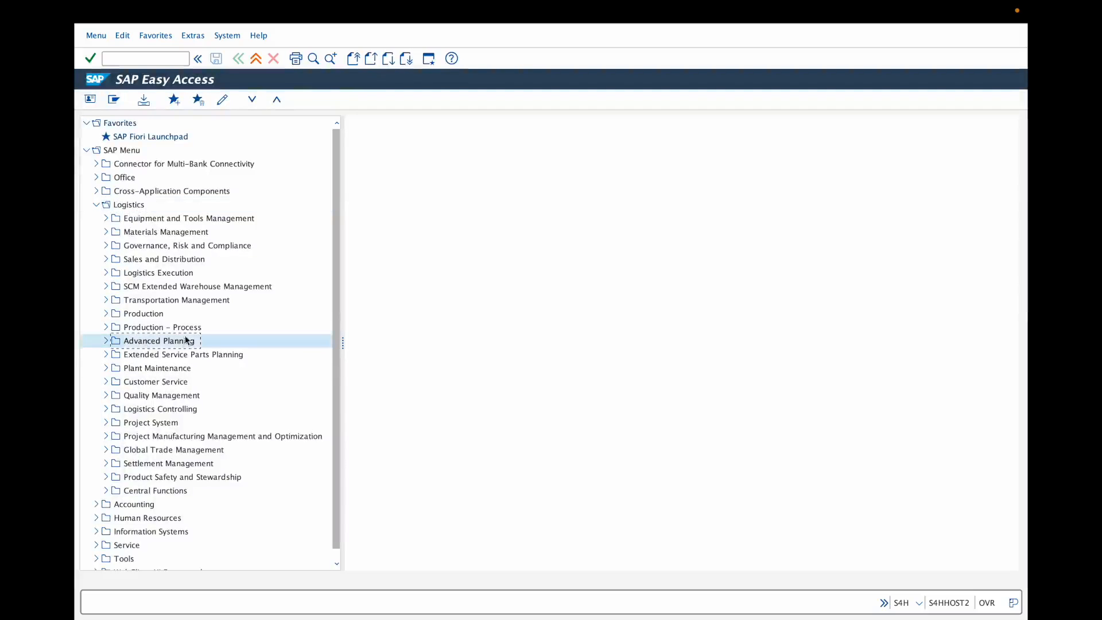
left_click(106, 341)
left_click(125, 201)
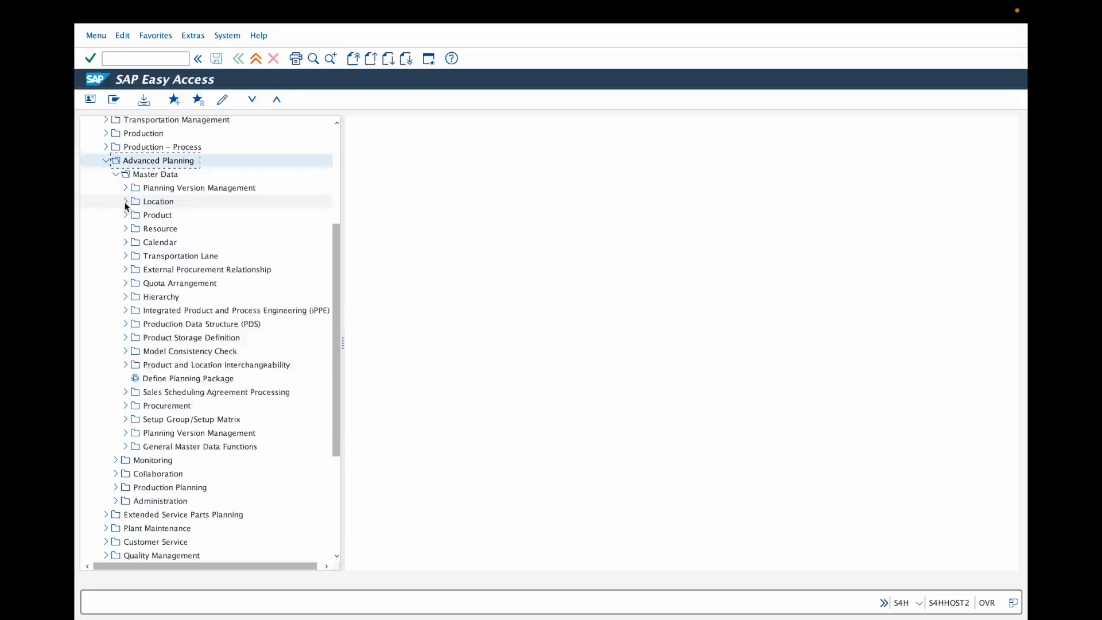
left_click(116, 174)
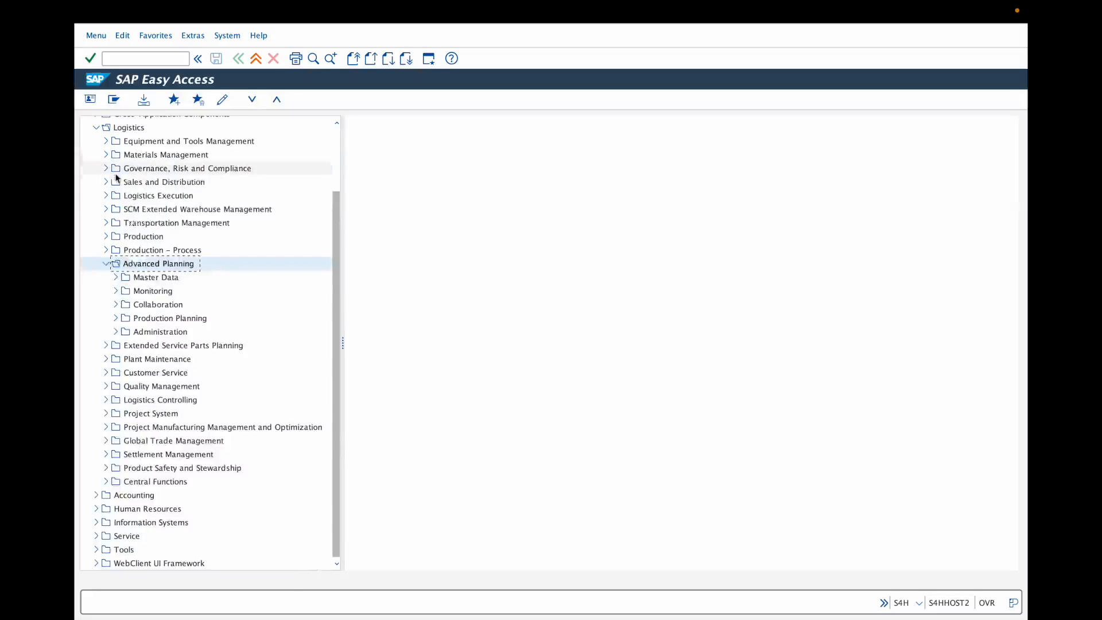
left_click(142, 278)
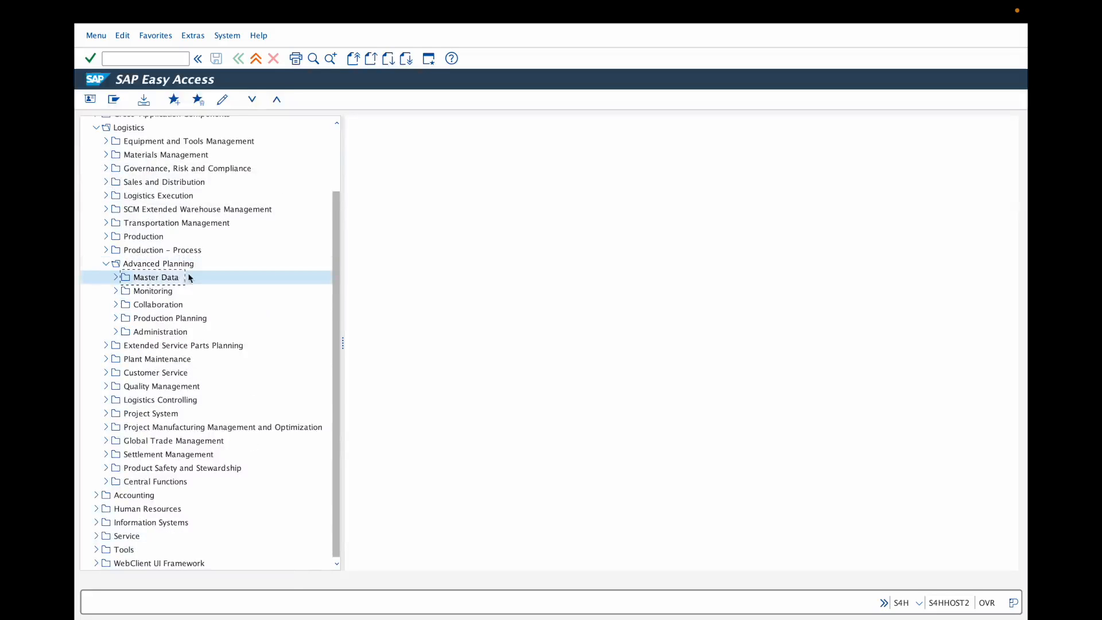
left_click(117, 278)
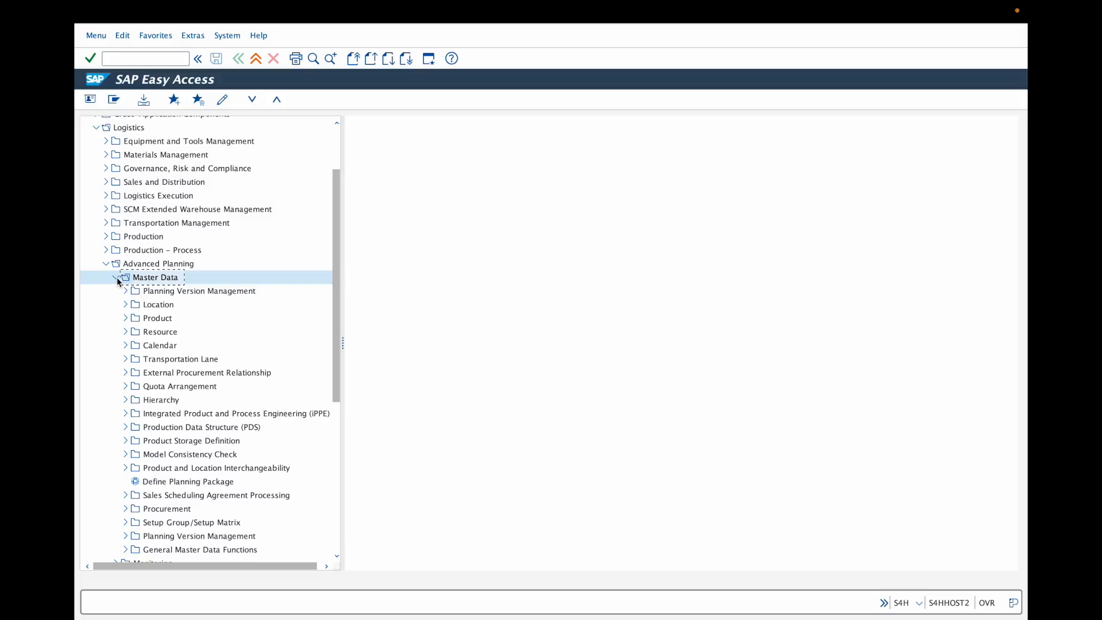
- Open the Location transaction from the Location folder and check its transaction code in the system information
left_click(154, 305)
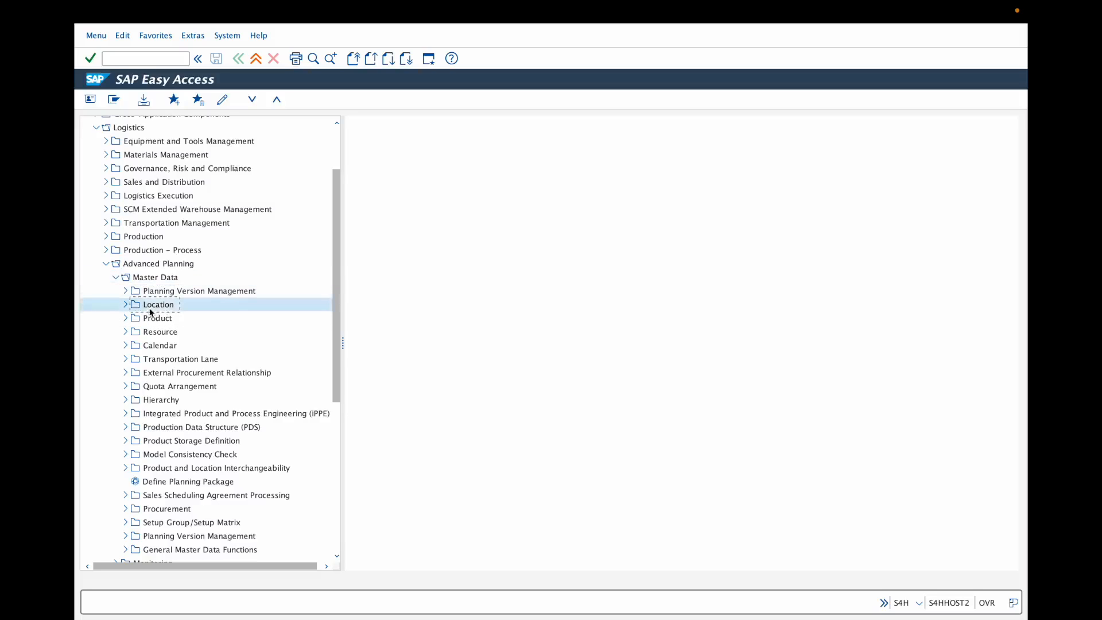
left_click(126, 304)
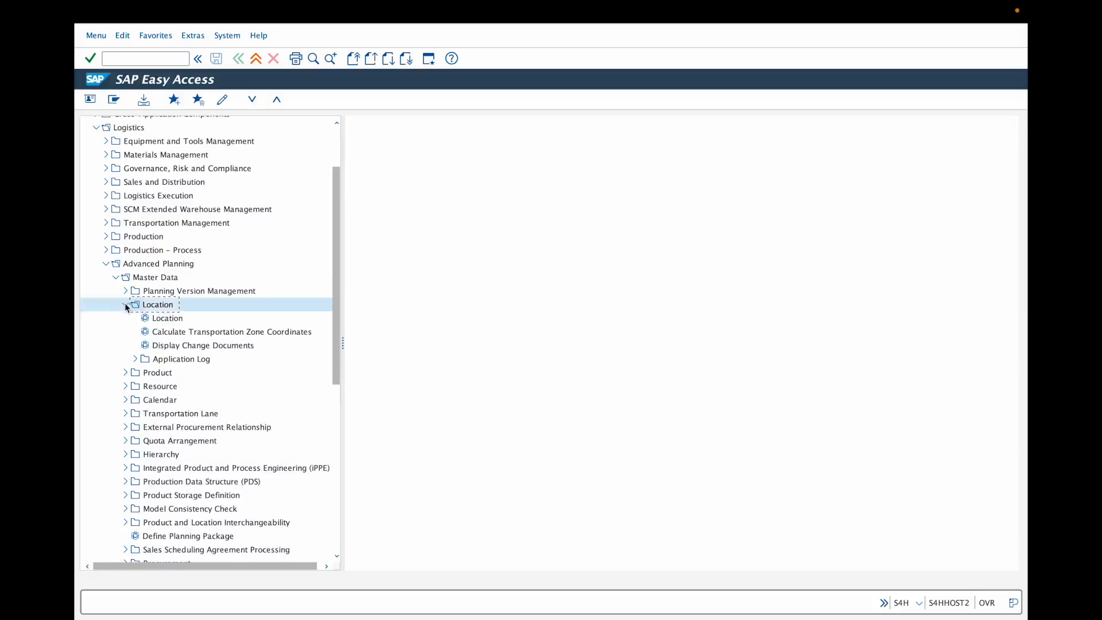
left_click(159, 319)
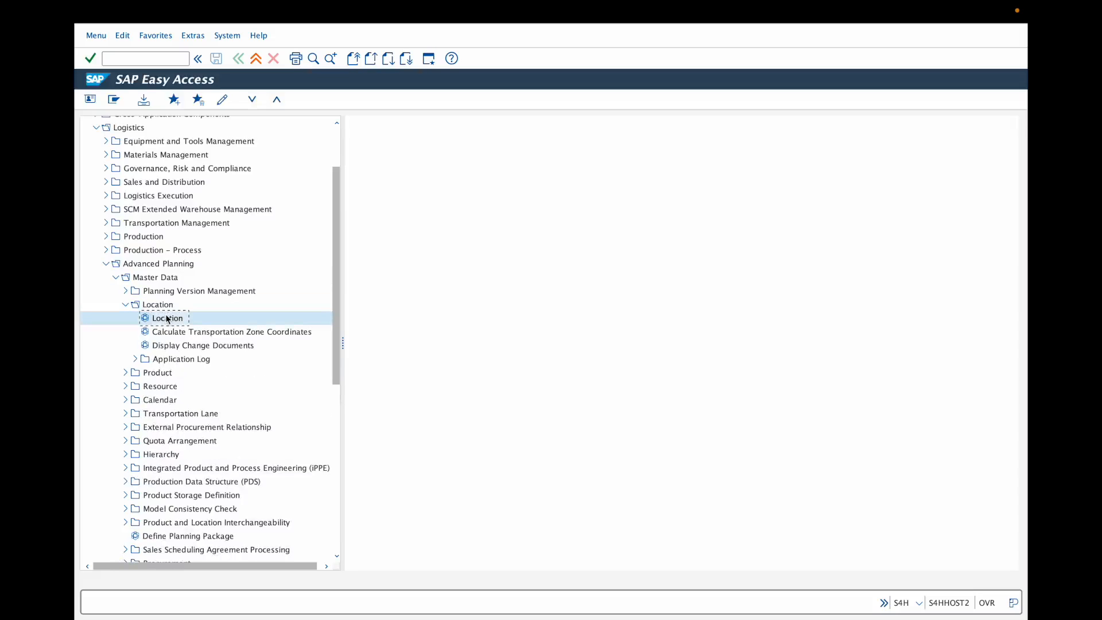
double_click(168, 319)
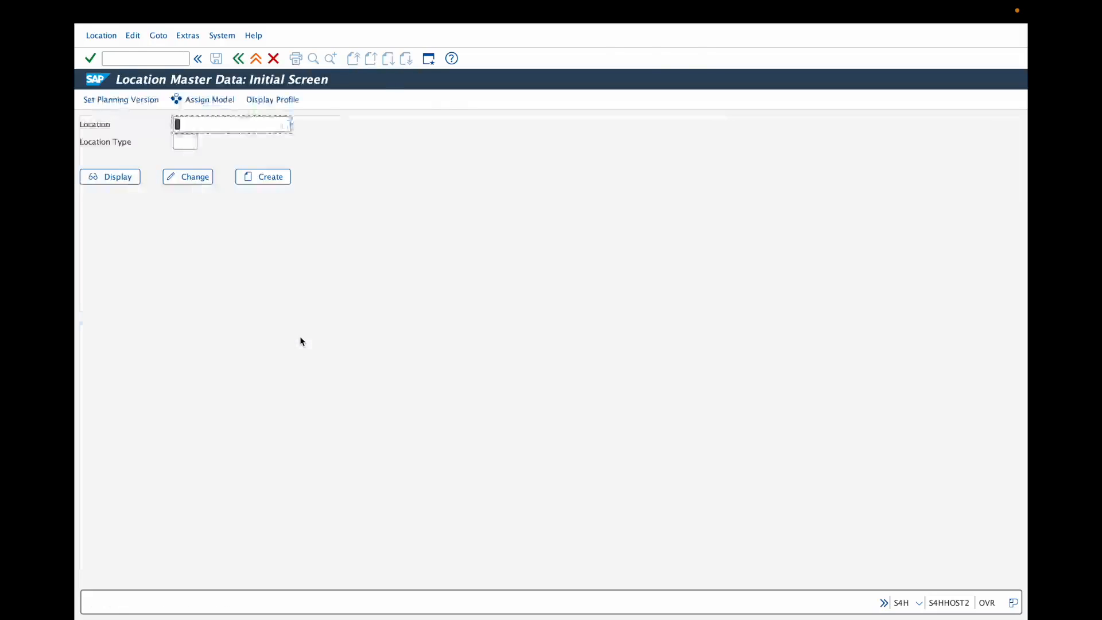
left_click(919, 602)
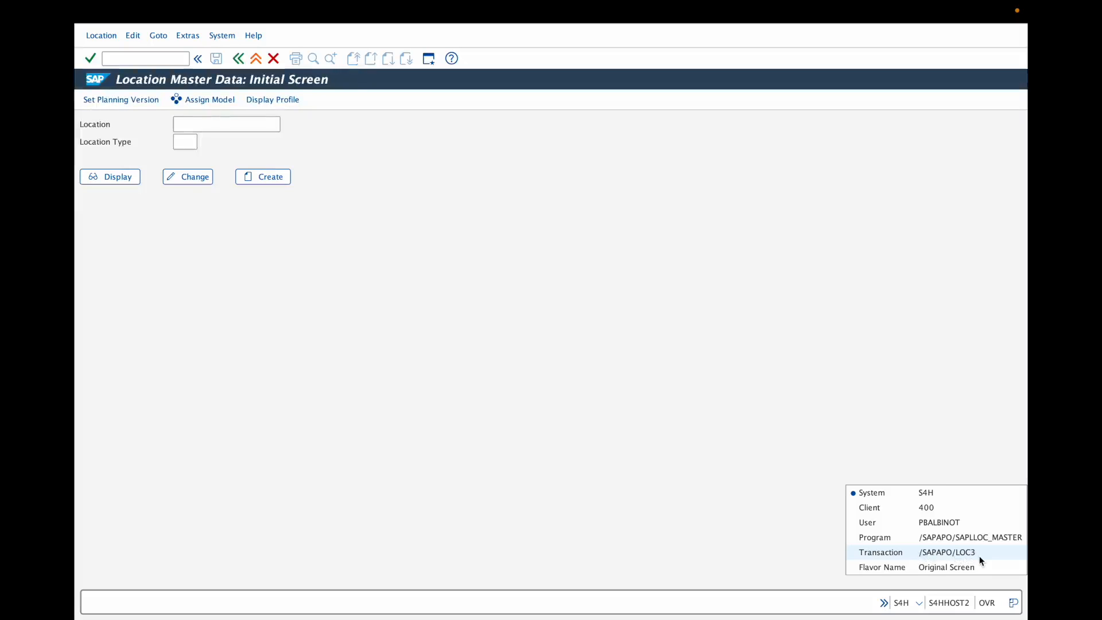
left_click(915, 602)
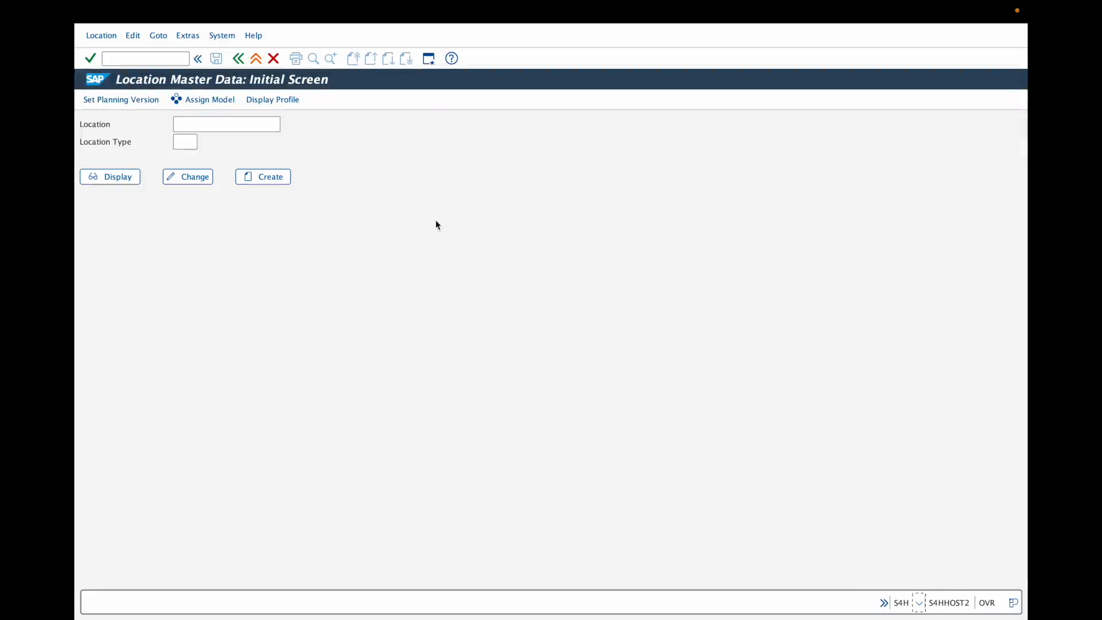
- Look up the existing locations with an unrestricted general location search, and close the result list
left_click(193, 123)
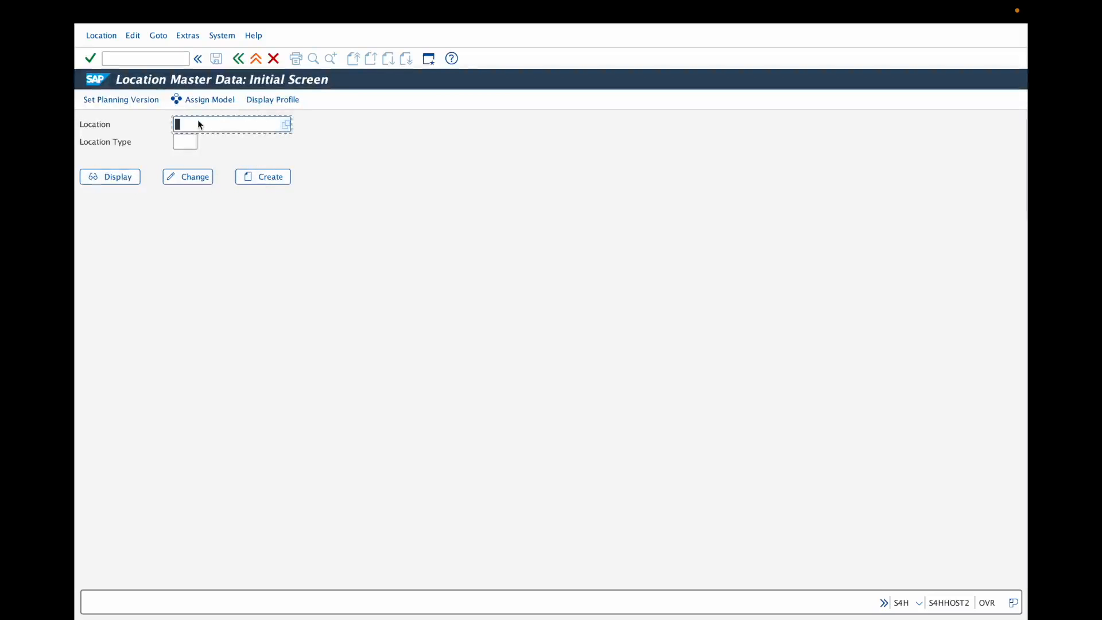
left_click(286, 124)
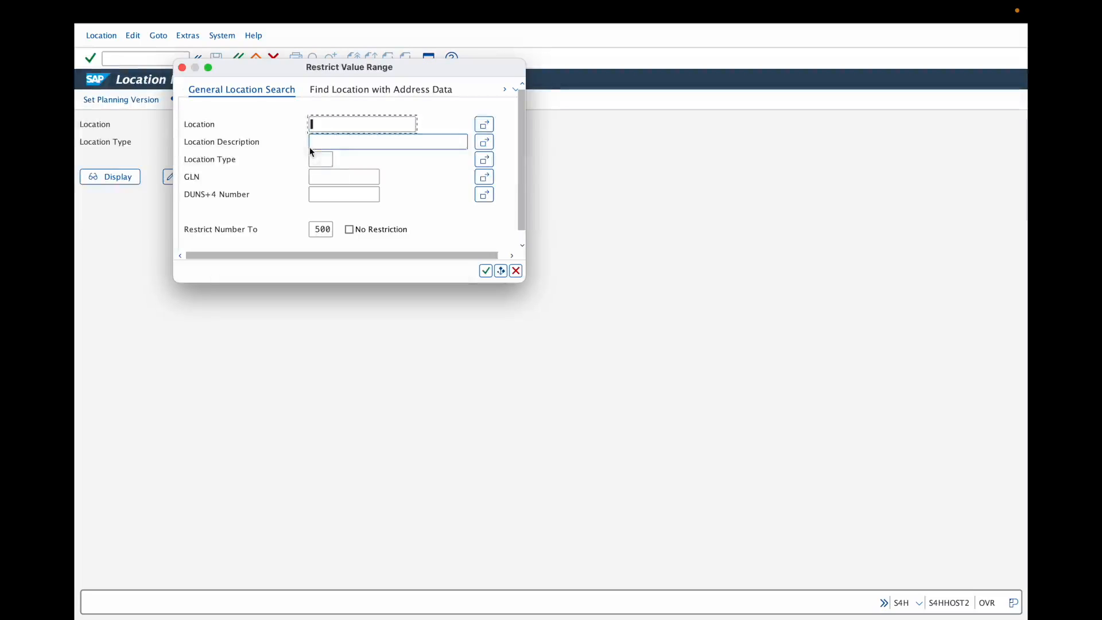
left_click(486, 270)
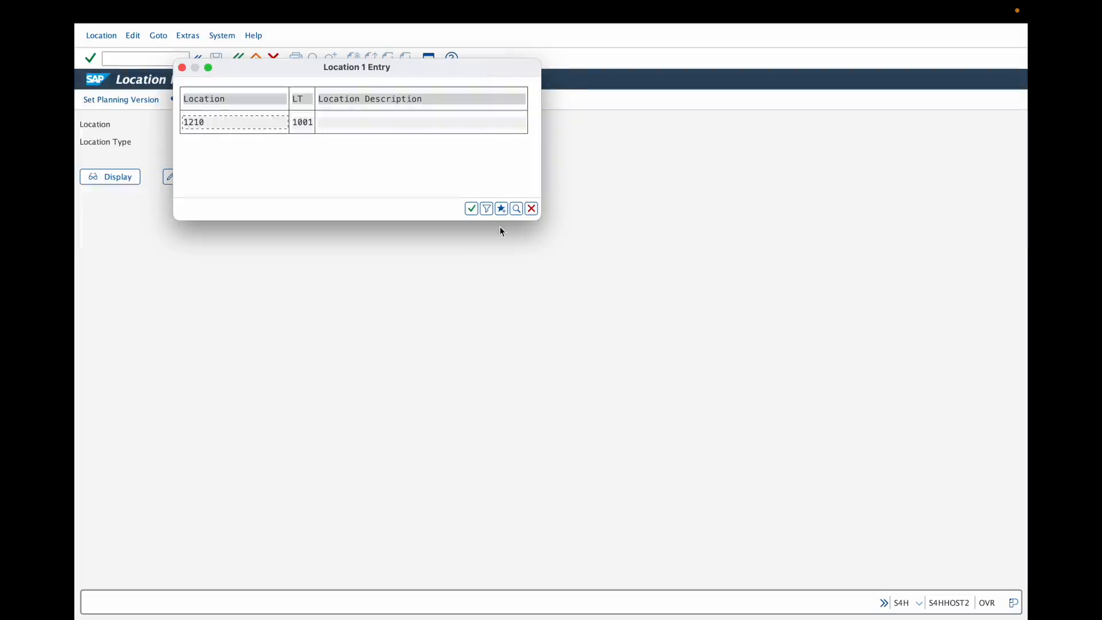
left_click_drag(539, 219, 667, 330)
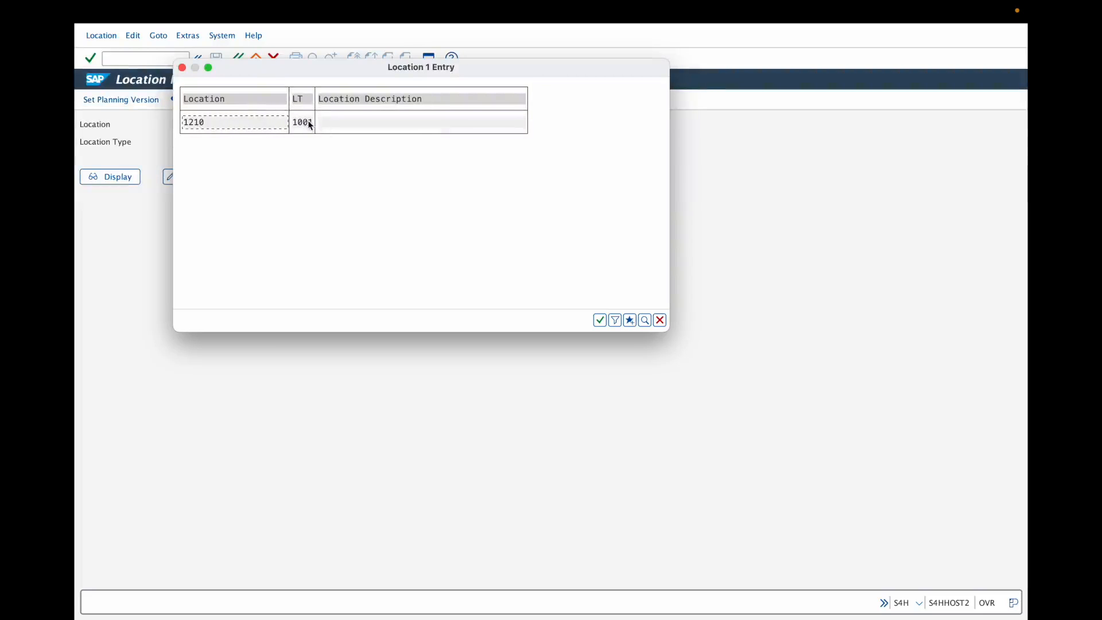
left_click(182, 68)
- Review the available location types, including Production Plant, without choosing one
left_click(184, 144)
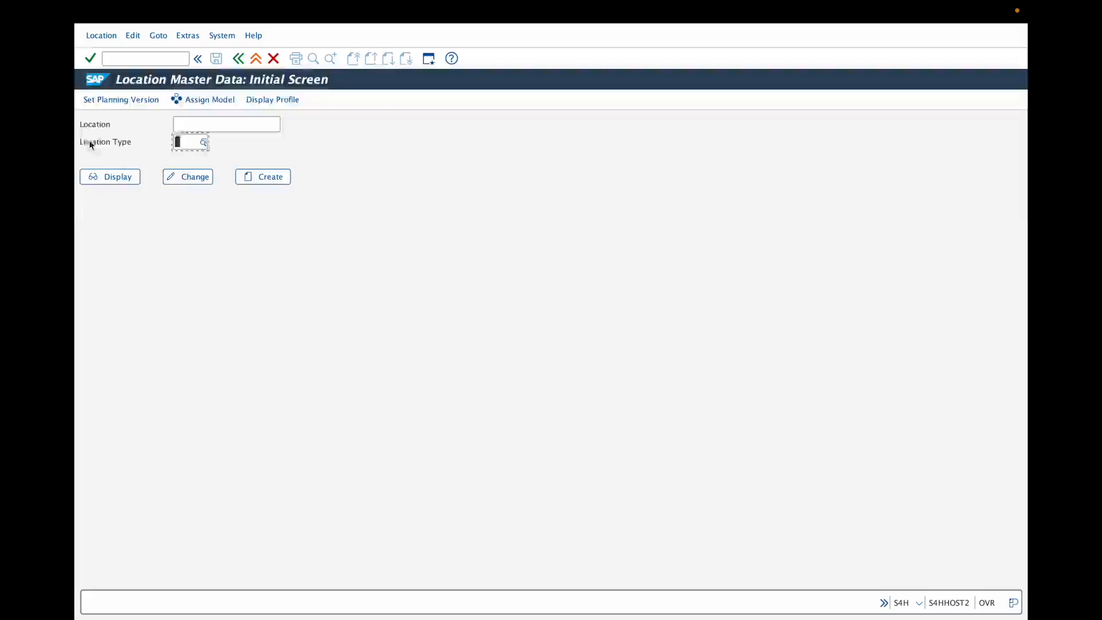
left_click(204, 143)
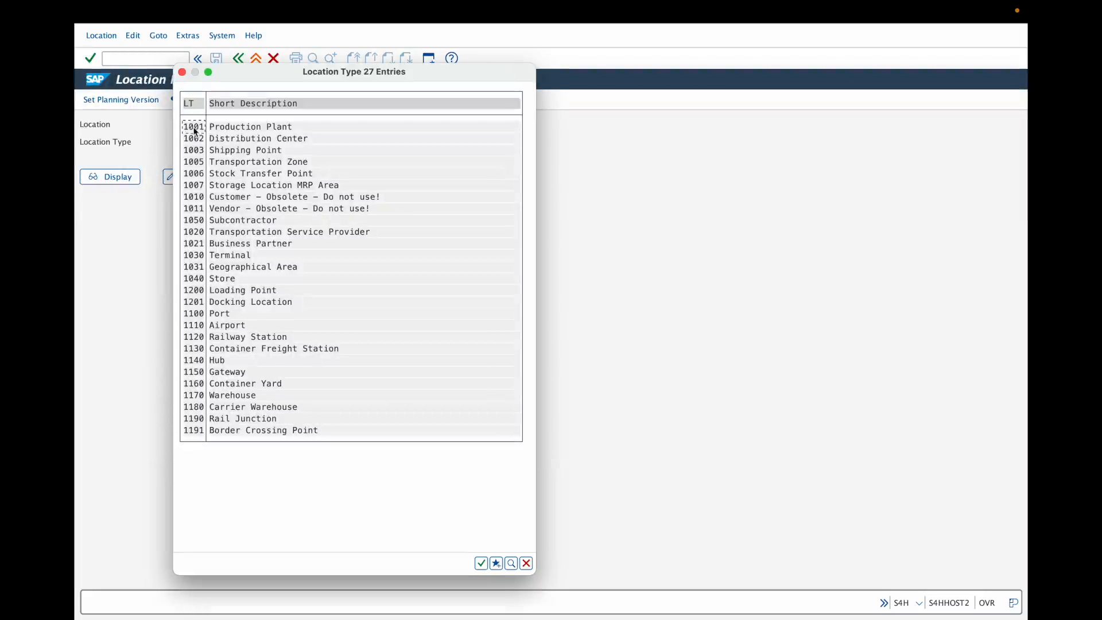
left_click(225, 130)
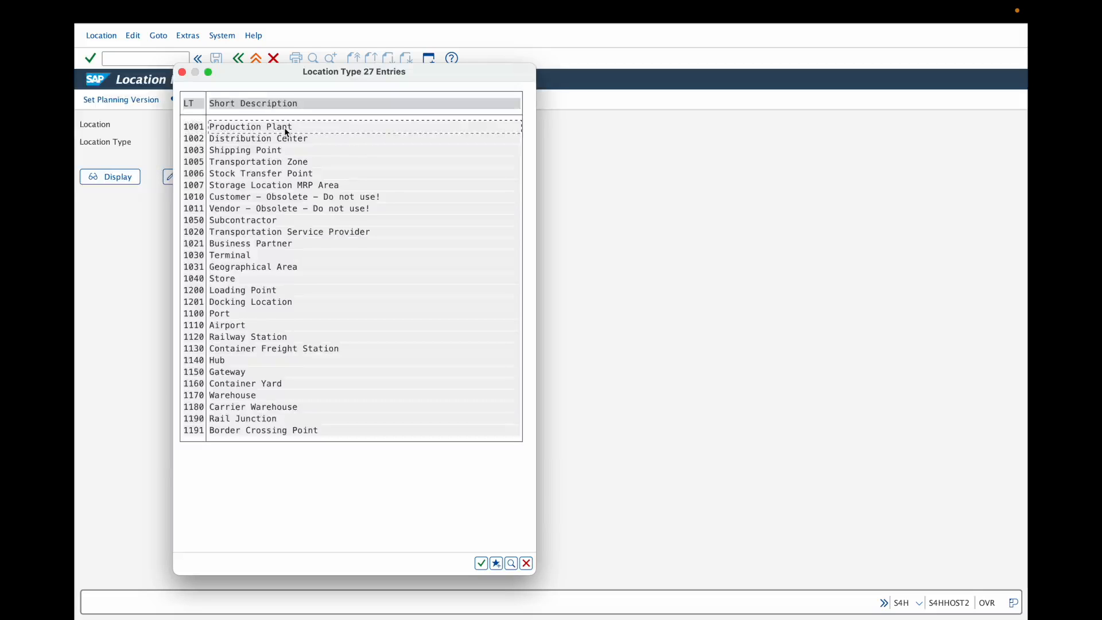
left_click(182, 71)
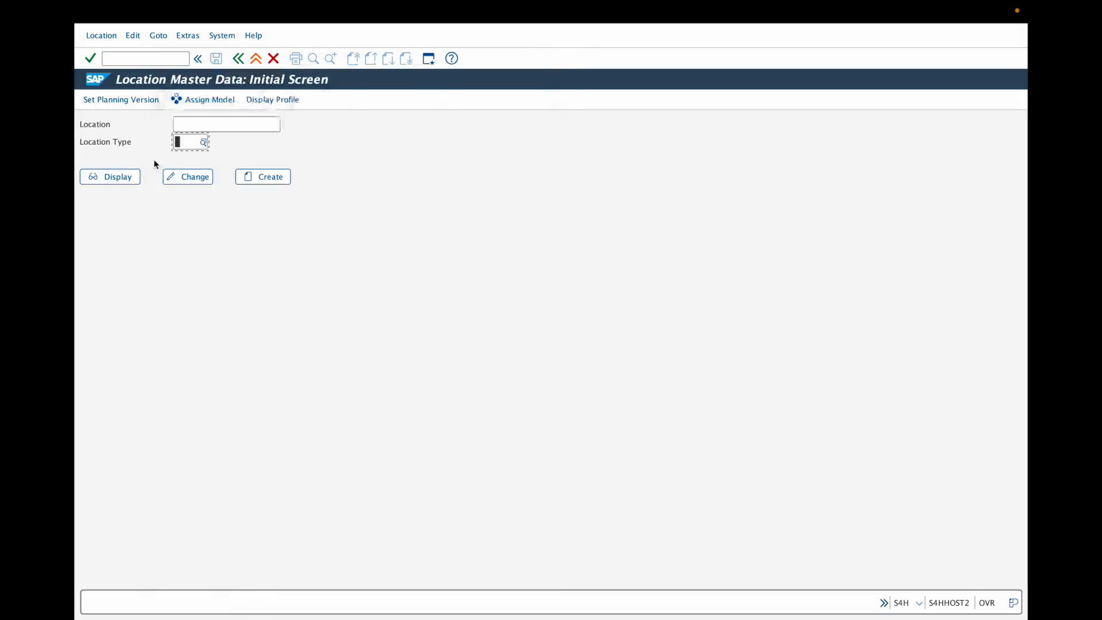
- Start creating location 1710 with location type 1001 (Production Plant)
left_click(178, 123)
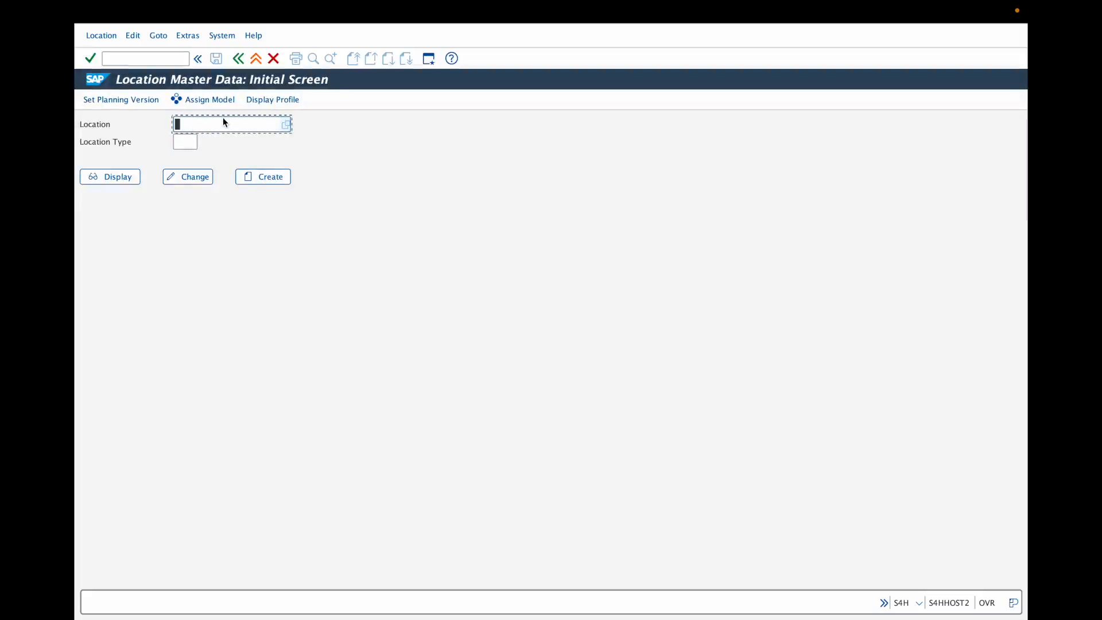
type("1710")
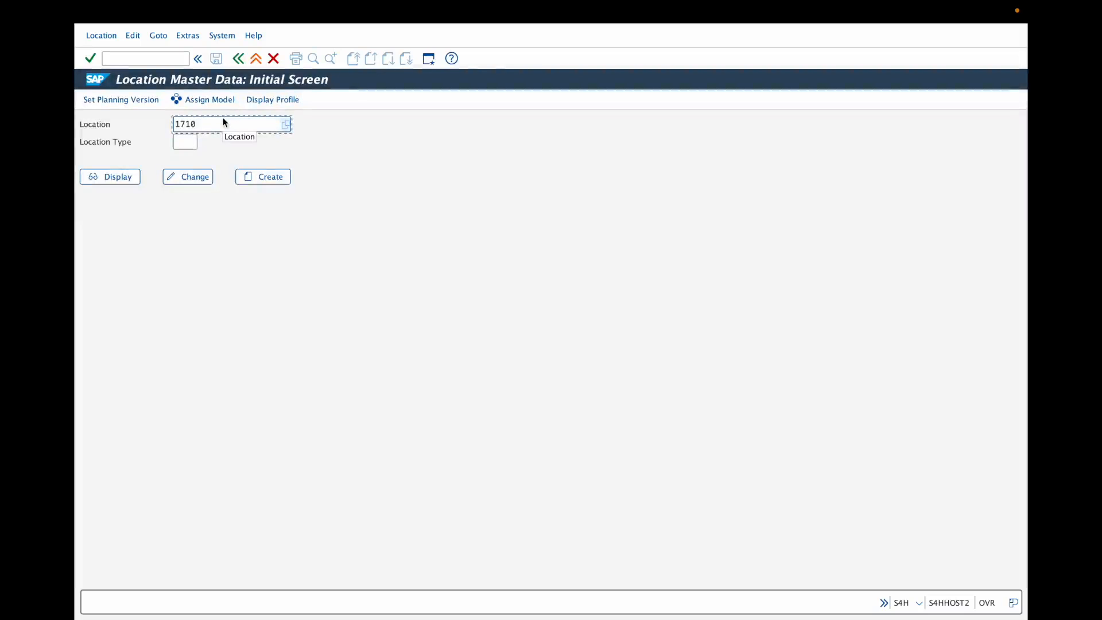
left_click(191, 144)
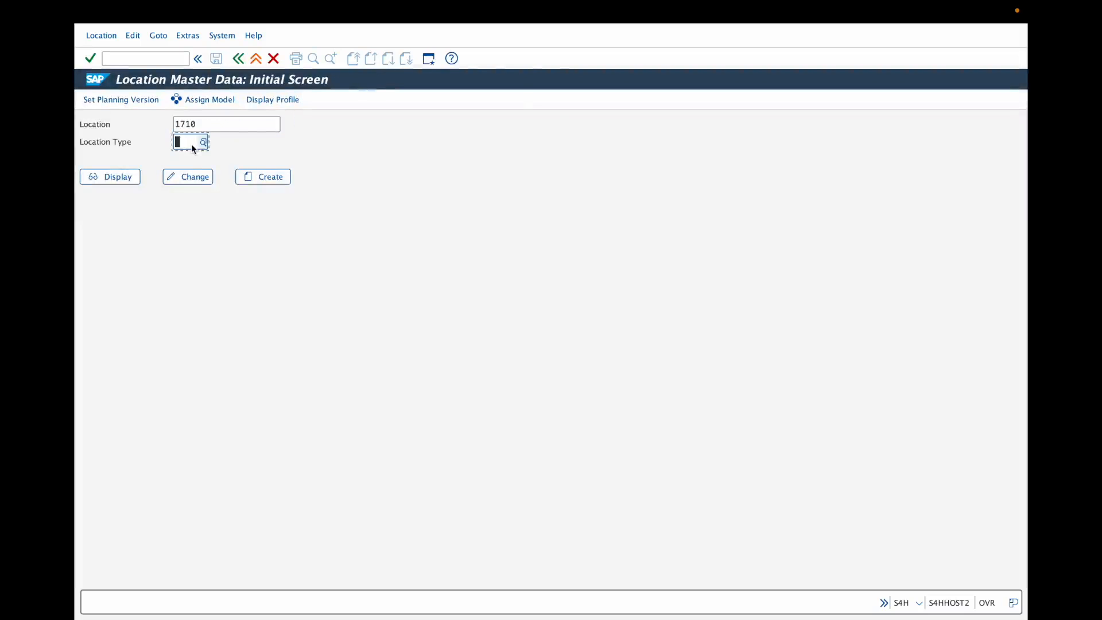
left_click(200, 144)
double_click(192, 127)
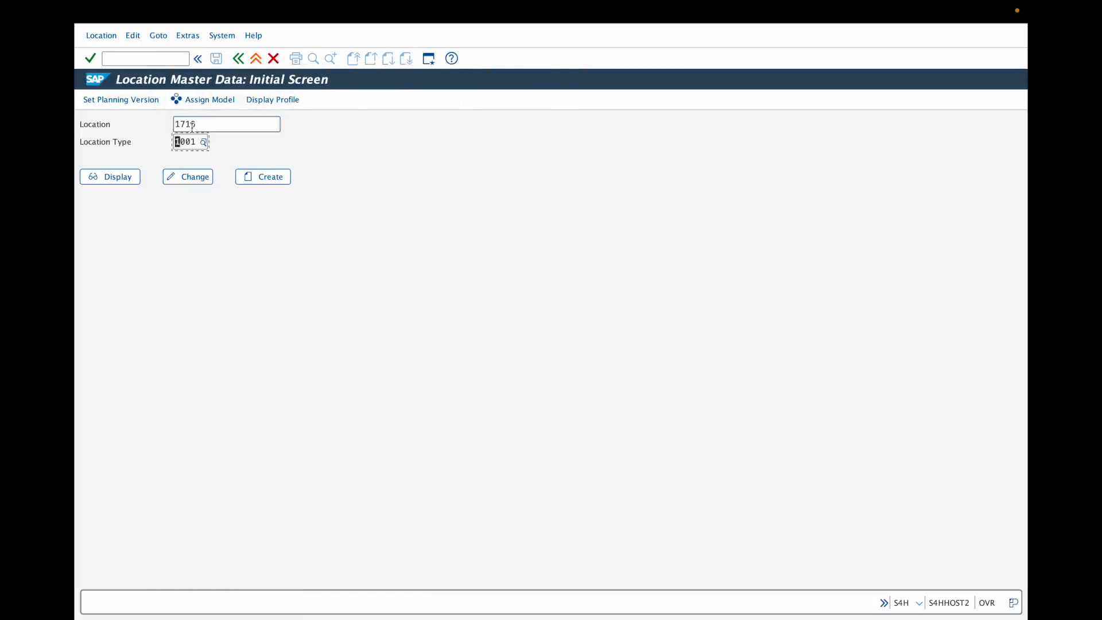
left_click(250, 178)
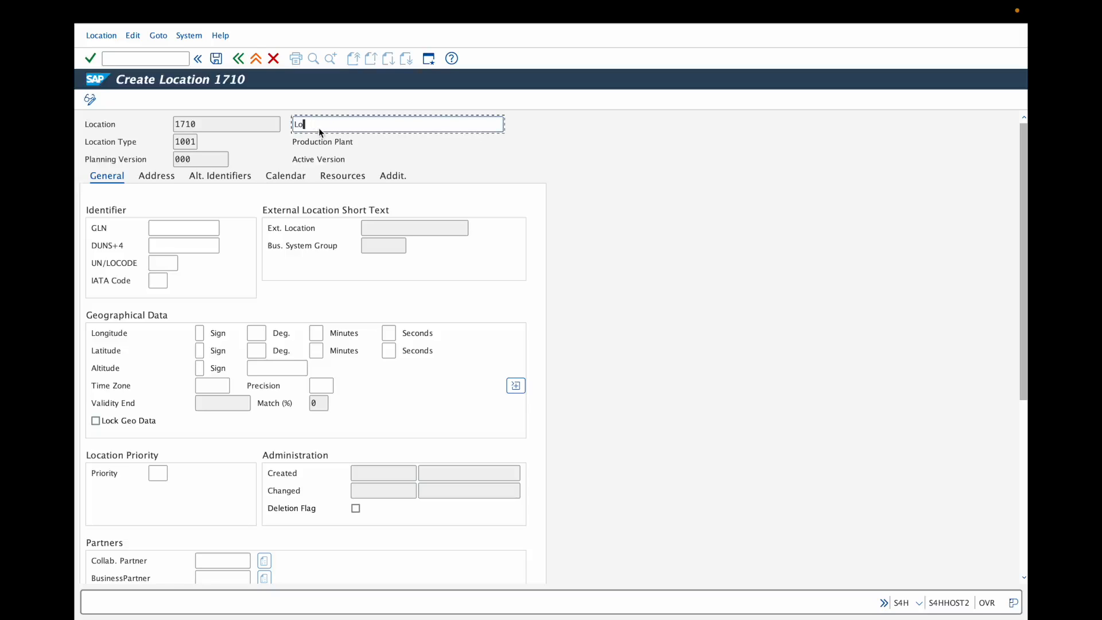
- Save the new location with the description "Location plant 1710" and the country FR (France)
type("Location plant 1710")
left_click(214, 62)
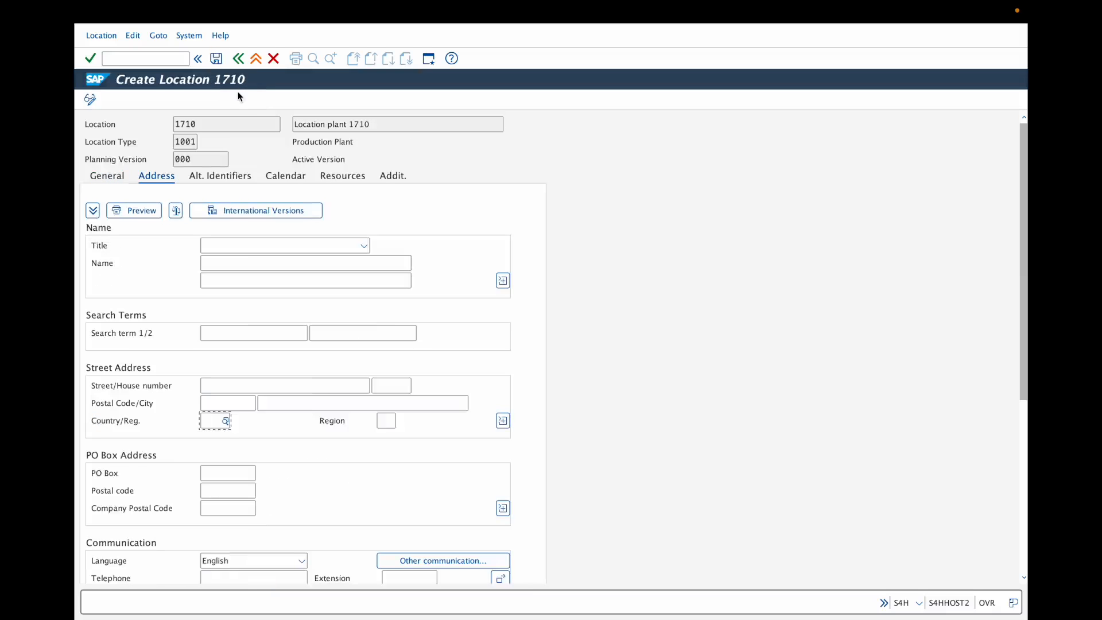
left_click(225, 422)
left_click_drag(376, 140, 379, 182)
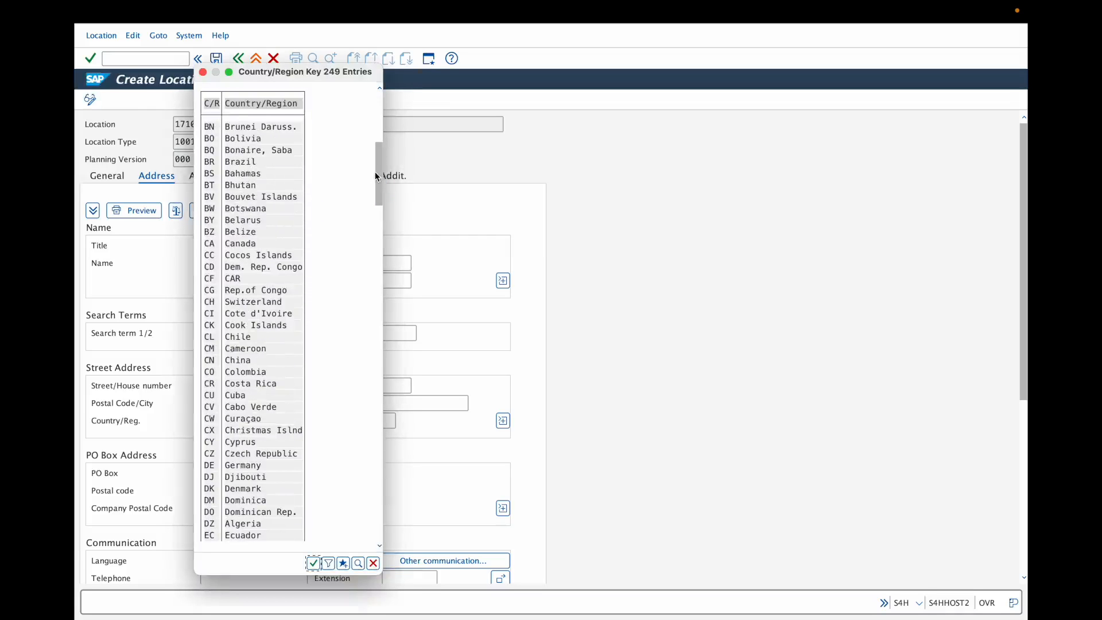
left_click(376, 245)
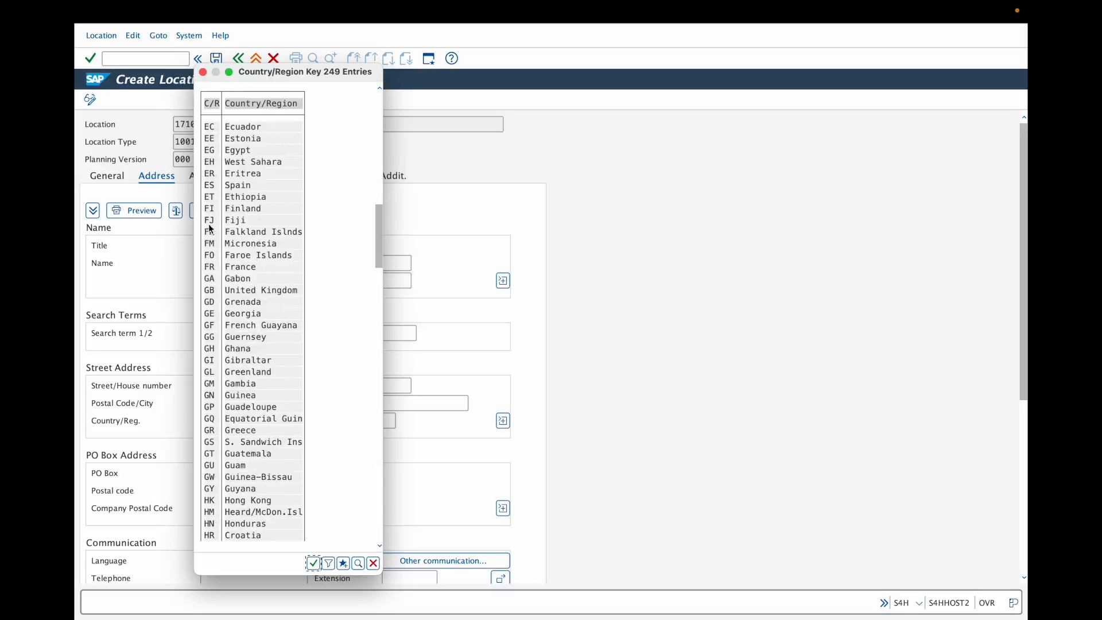
double_click(211, 266)
left_click(216, 58)
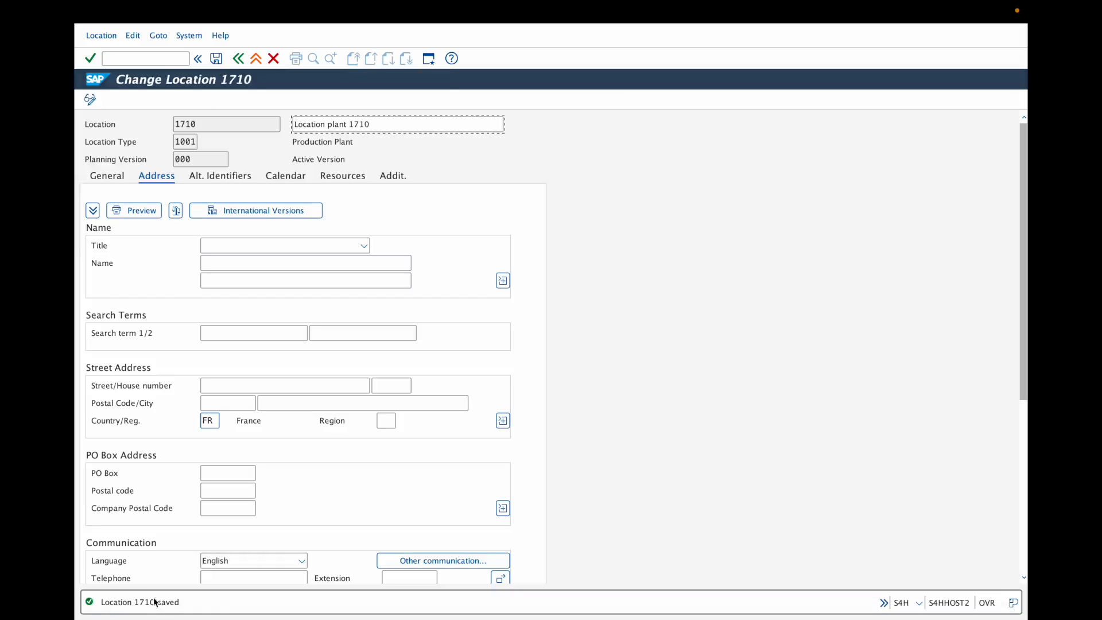
- Return to the location master data initial screen and highlight the planning version value
left_click(237, 59)
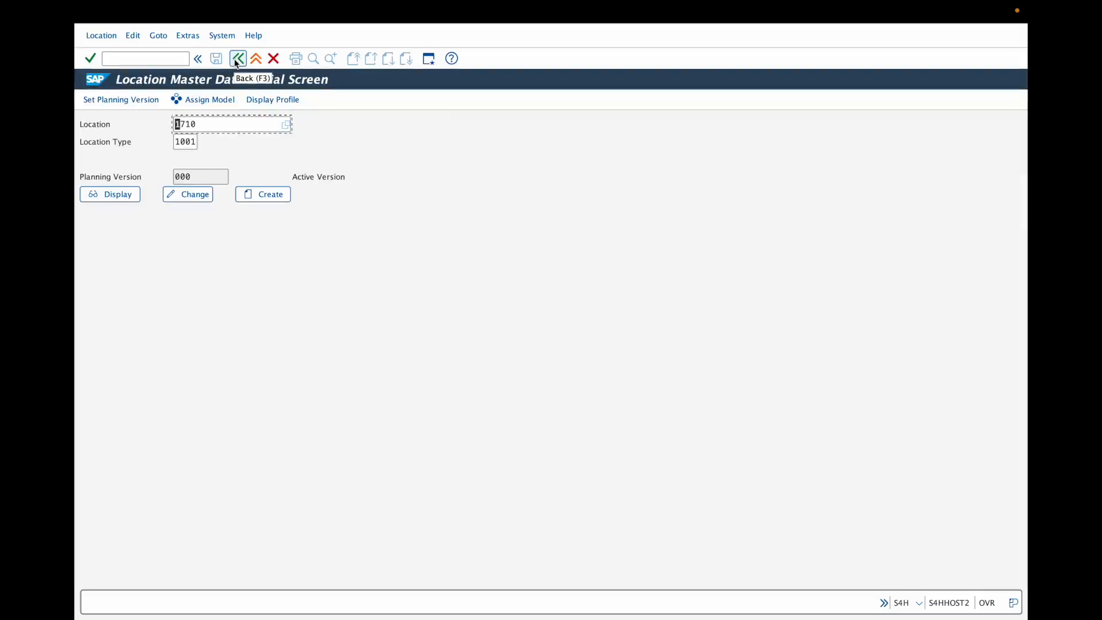
double_click(180, 176)
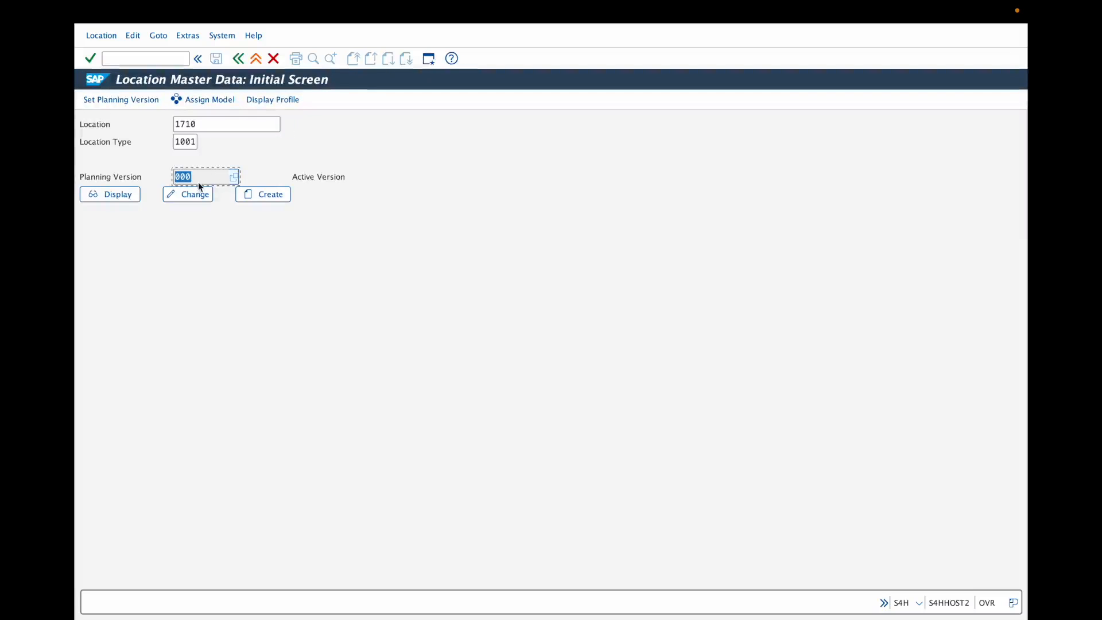